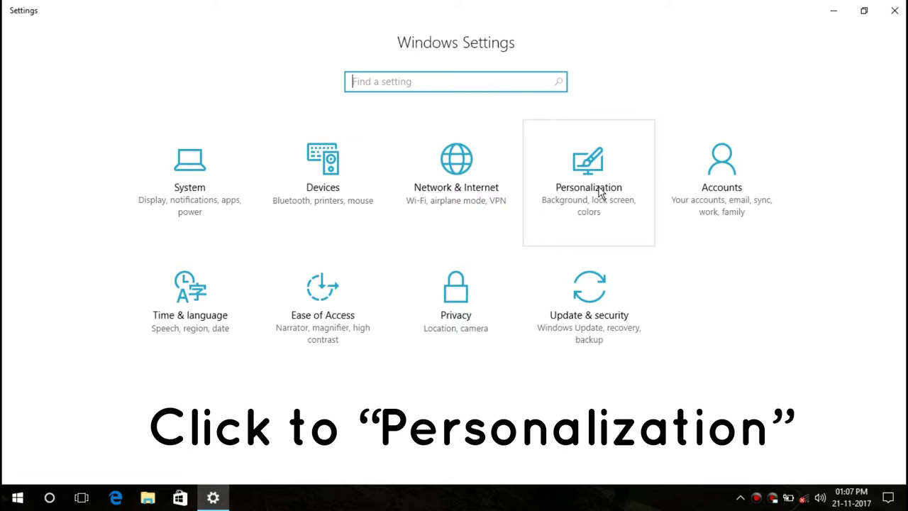
# - View the lock screen background in the personalization settings, and minimize the settings window
pyautogui.click(598, 188)
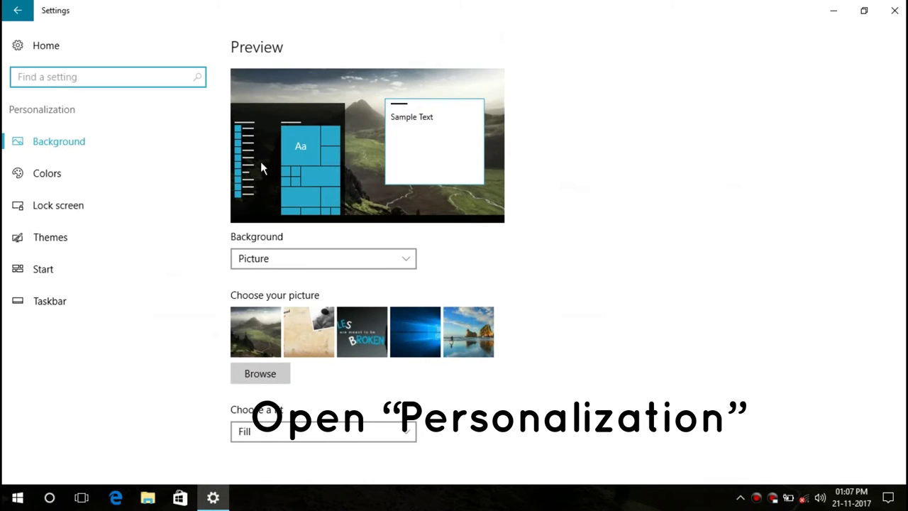
pyautogui.click(51, 207)
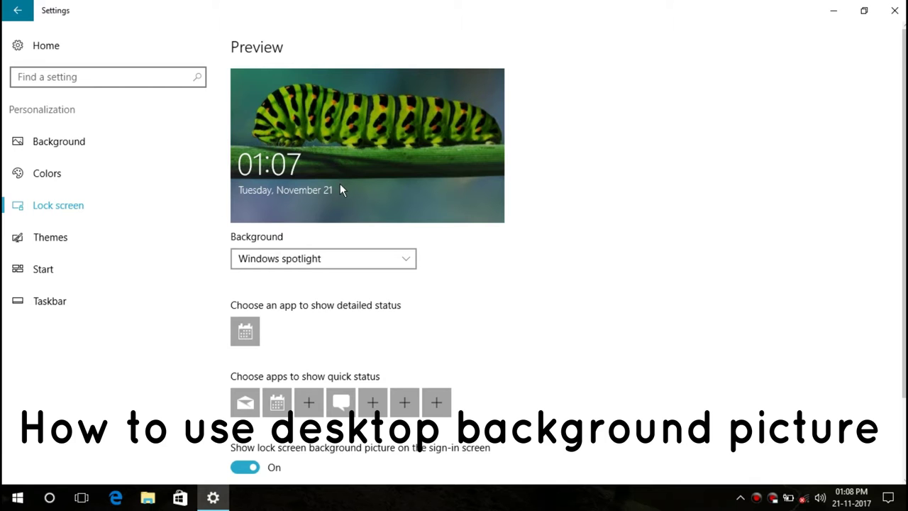
pyautogui.click(833, 11)
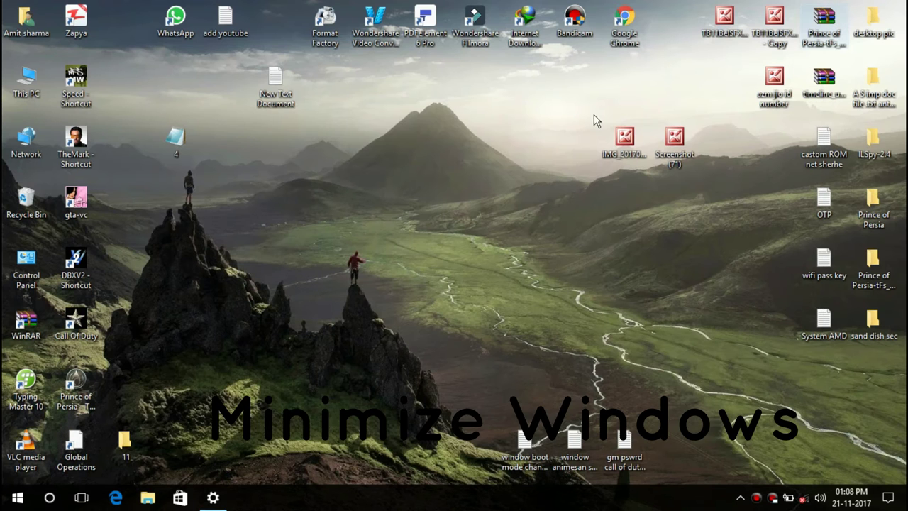
# - Open This PC from the desktop and turn on the display of hidden items
pyautogui.doubleClick(24, 89)
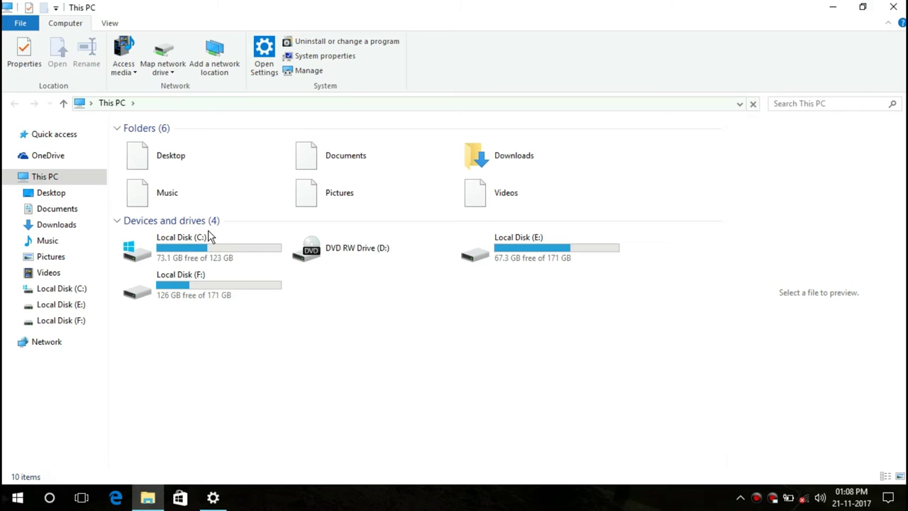
pyautogui.click(108, 22)
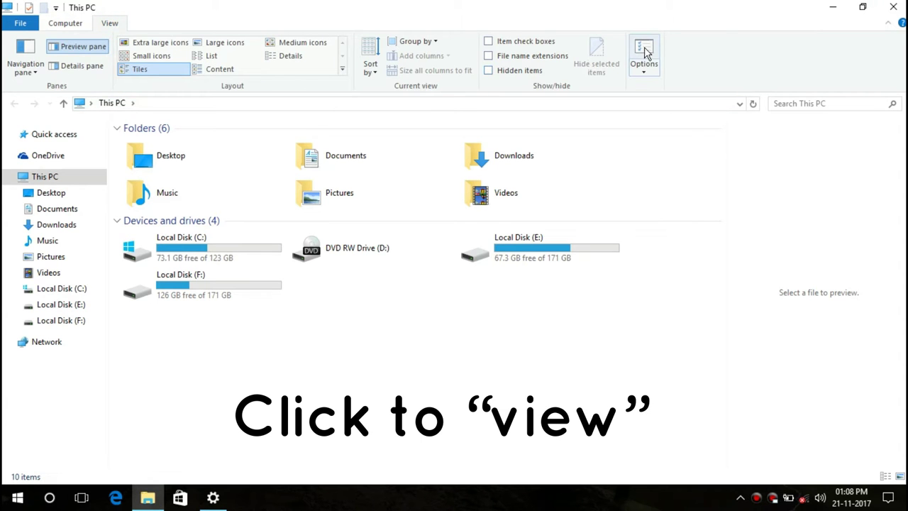
pyautogui.click(488, 71)
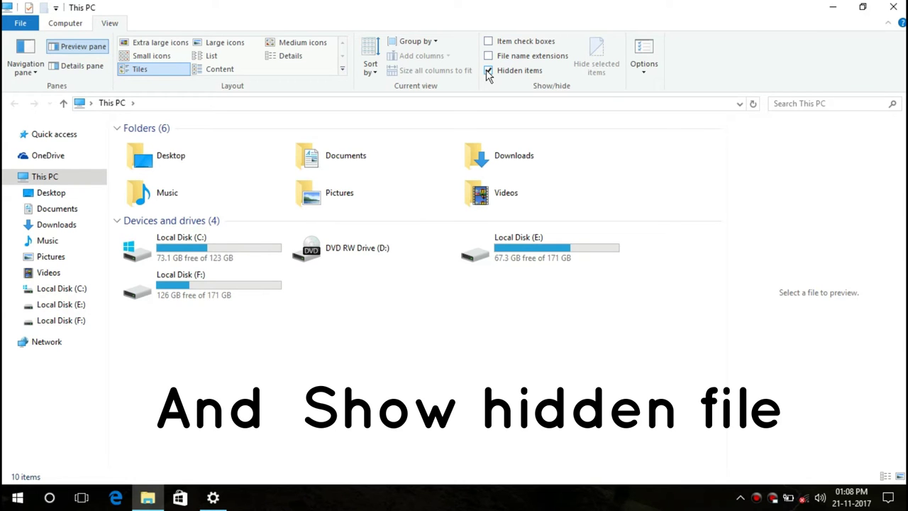
# - Open the personal user profile folder inside Users on Local Disk (C:)
pyautogui.click(181, 252)
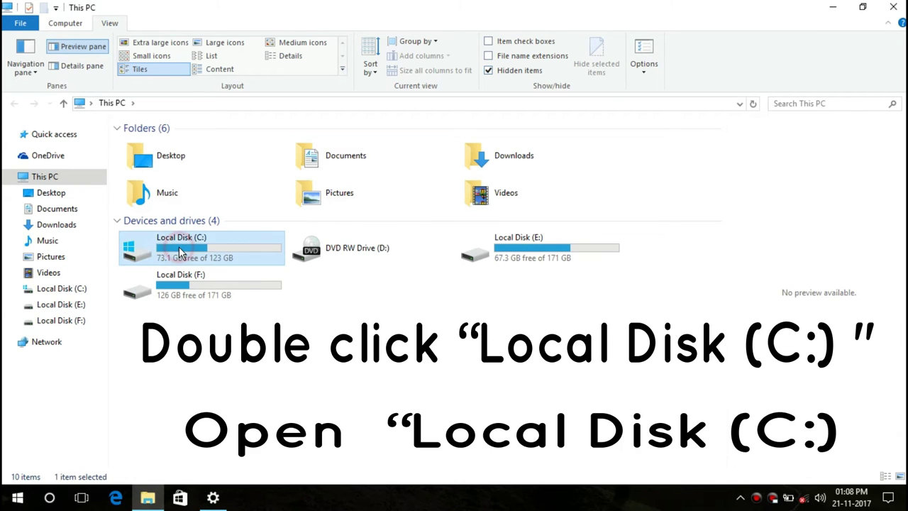
pyautogui.doubleClick(181, 252)
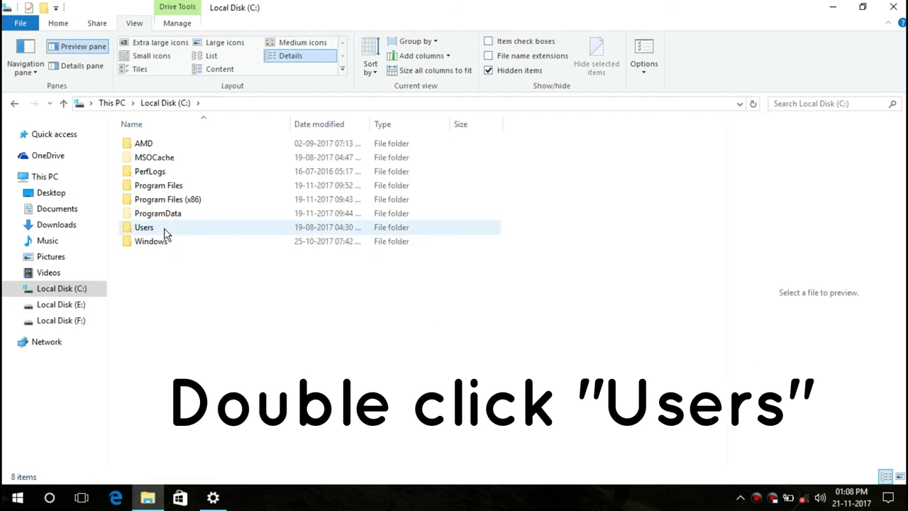
pyautogui.click(165, 230)
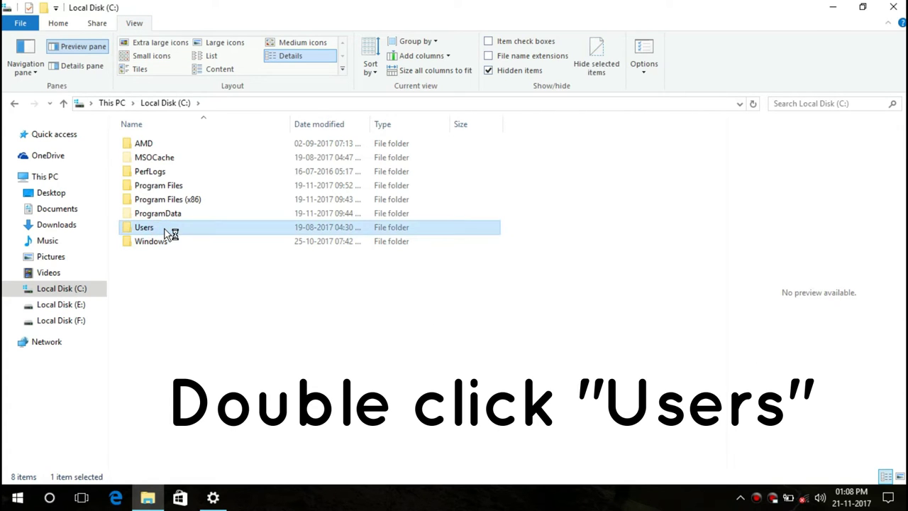
pyautogui.doubleClick(164, 230)
pyautogui.click(154, 145)
pyautogui.doubleClick(155, 146)
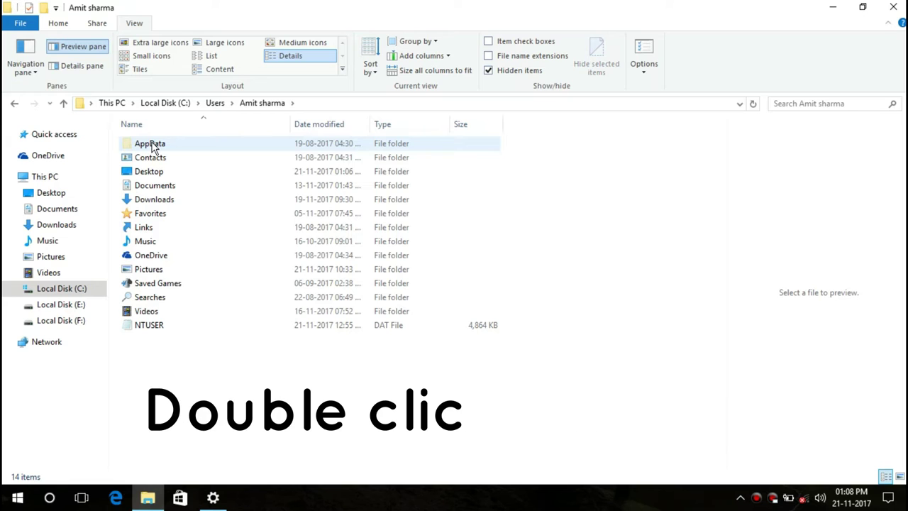
# - Go into the profile's hidden AppData folder and open Local\Packages
pyautogui.click(153, 146)
pyautogui.doubleClick(153, 146)
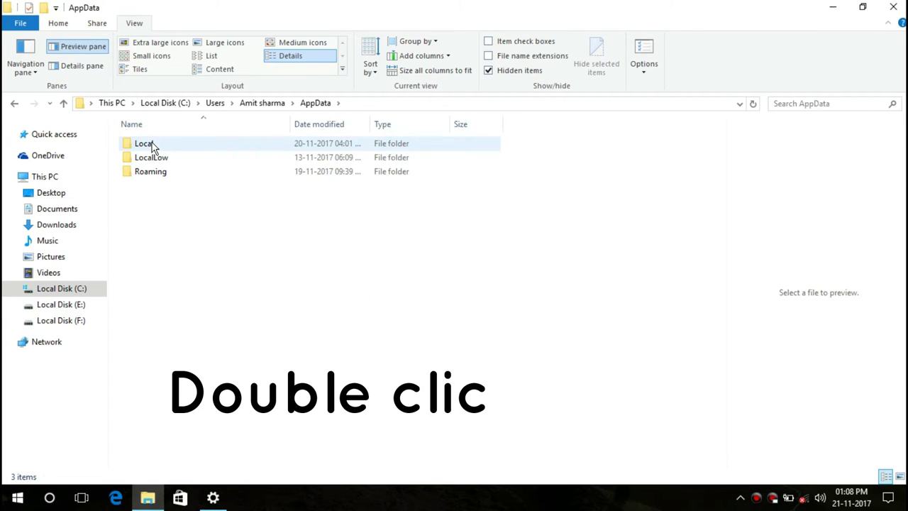
pyautogui.click(153, 145)
pyautogui.doubleClick(154, 146)
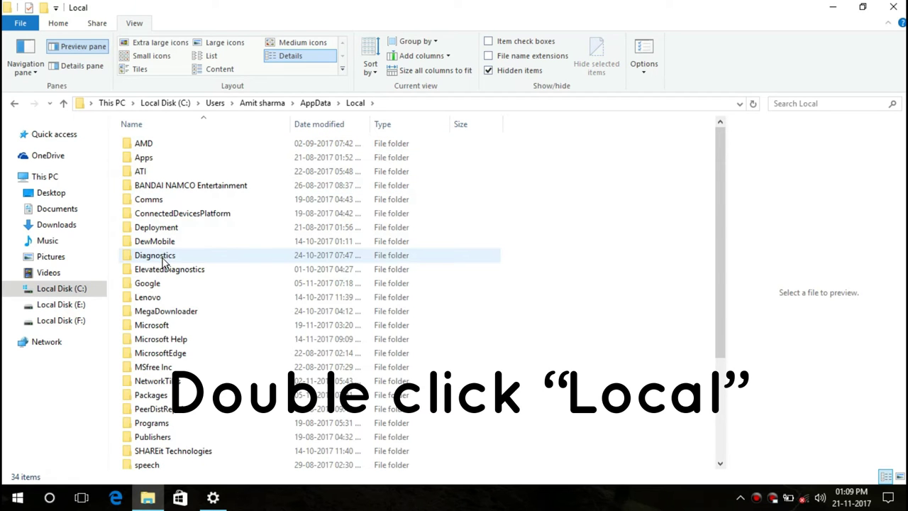
pyautogui.scroll(-2, 163, 262)
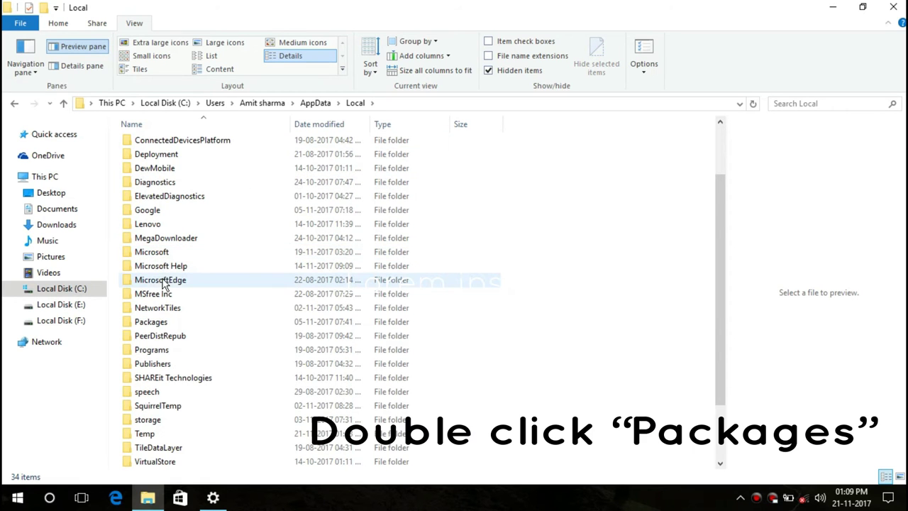
pyautogui.click(153, 321)
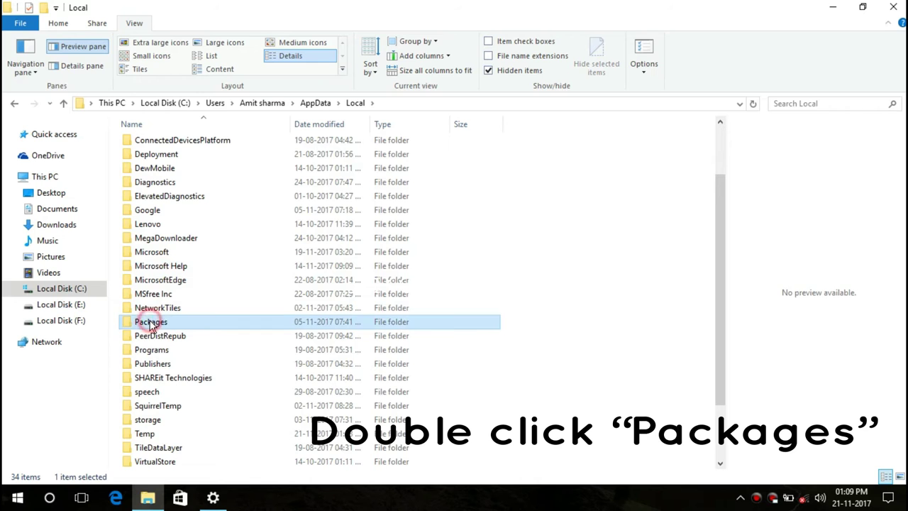
pyautogui.doubleClick(153, 321)
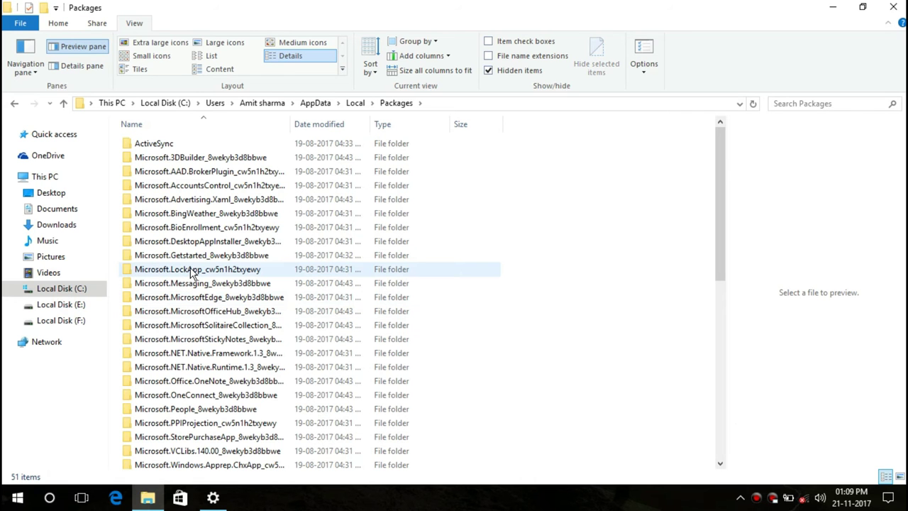
# - Find Microsoft.Windows.ContentDeliveryManager_cw5n1h2txyewy among the packages and open its LocalState folder
pyautogui.scroll(-1, 192, 274)
pyautogui.scroll(-3, 193, 277)
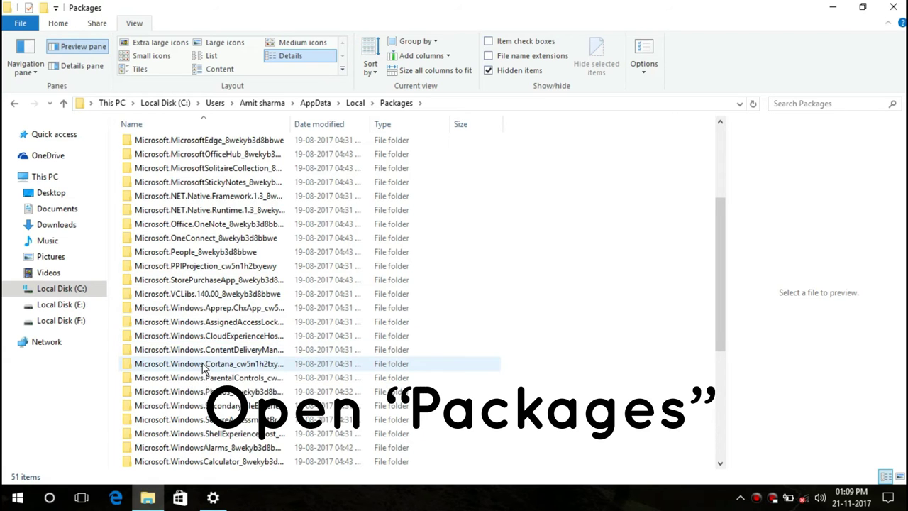
pyautogui.scroll(-1, 193, 342)
pyautogui.scroll(-1, 188, 333)
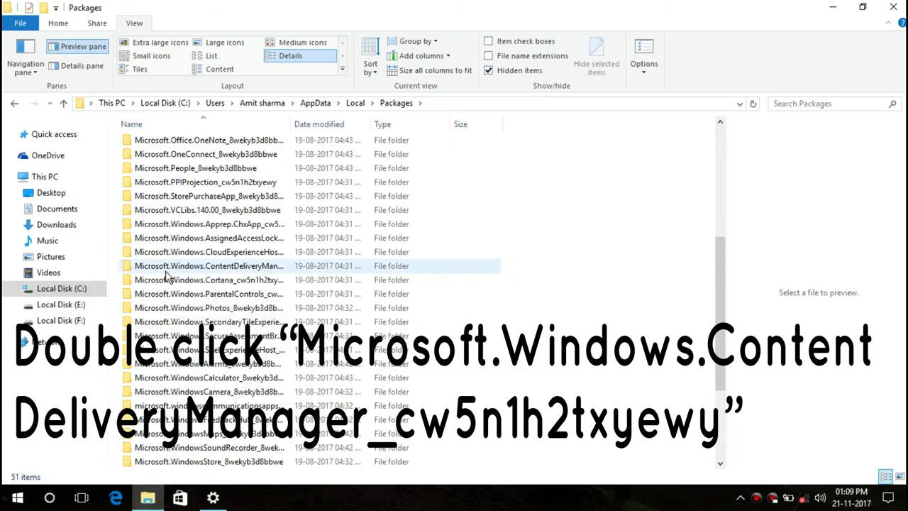
pyautogui.scroll(-1, 170, 273)
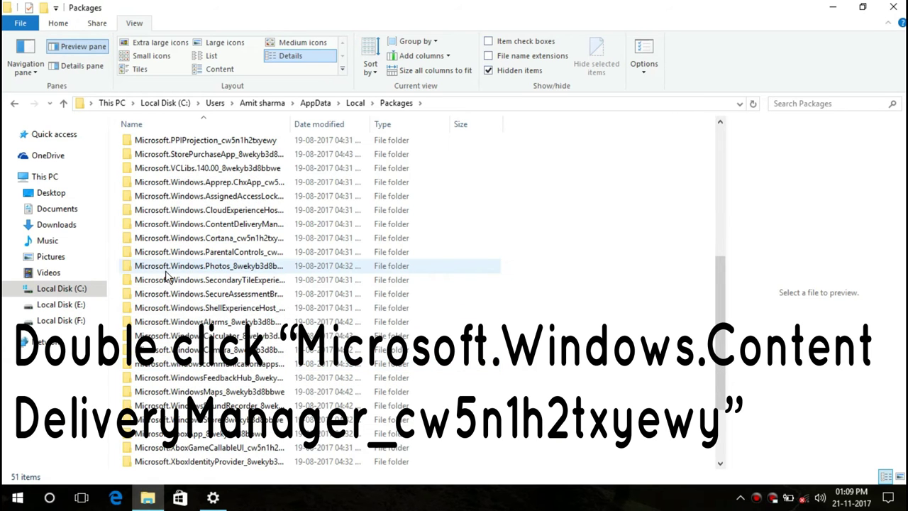
pyautogui.doubleClick(220, 232)
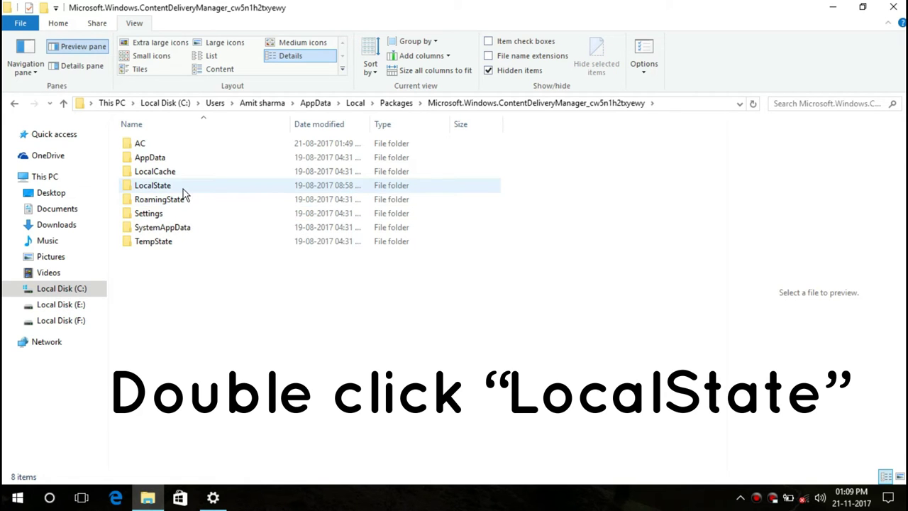
pyautogui.doubleClick(183, 190)
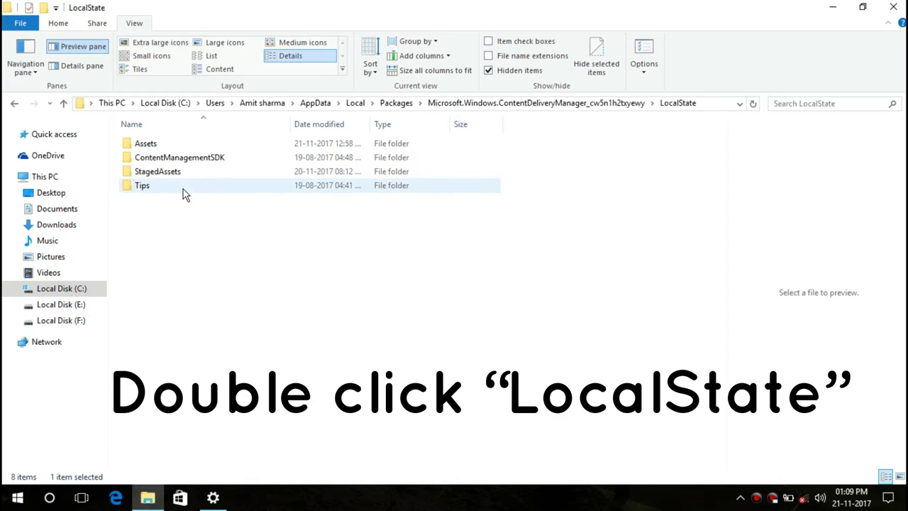
pyautogui.doubleClick(167, 145)
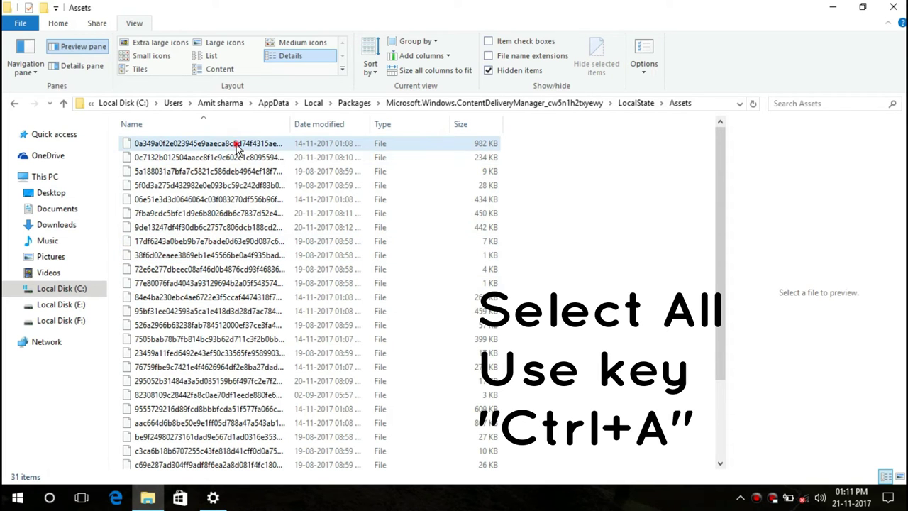
pyautogui.click(238, 146)
pyautogui.hotkey('ctrl', 'a')
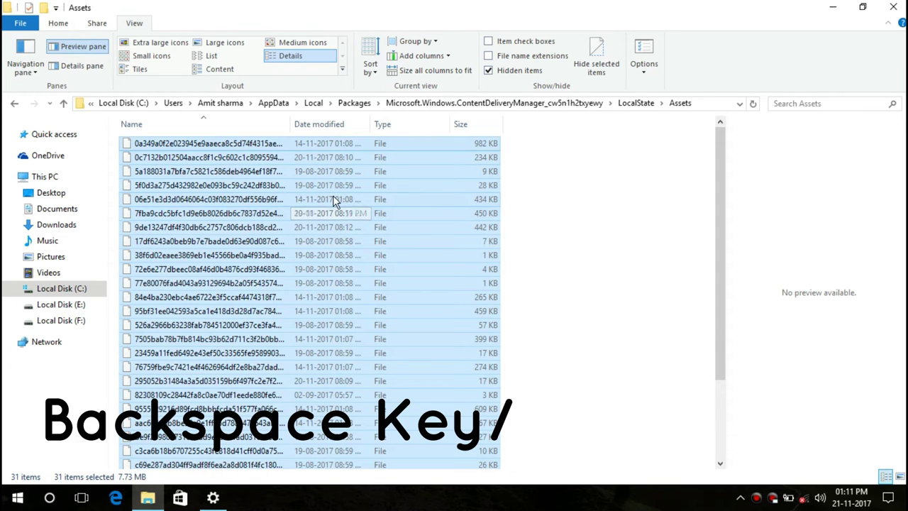
pyautogui.click(13, 105)
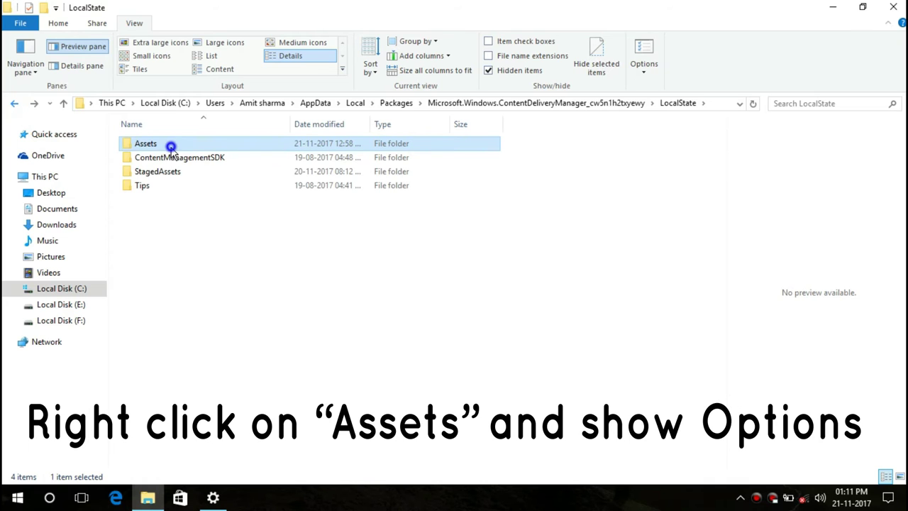
# - Copy the Assets folder from LocalState and paste it onto the desktop
pyautogui.rightClick(171, 146)
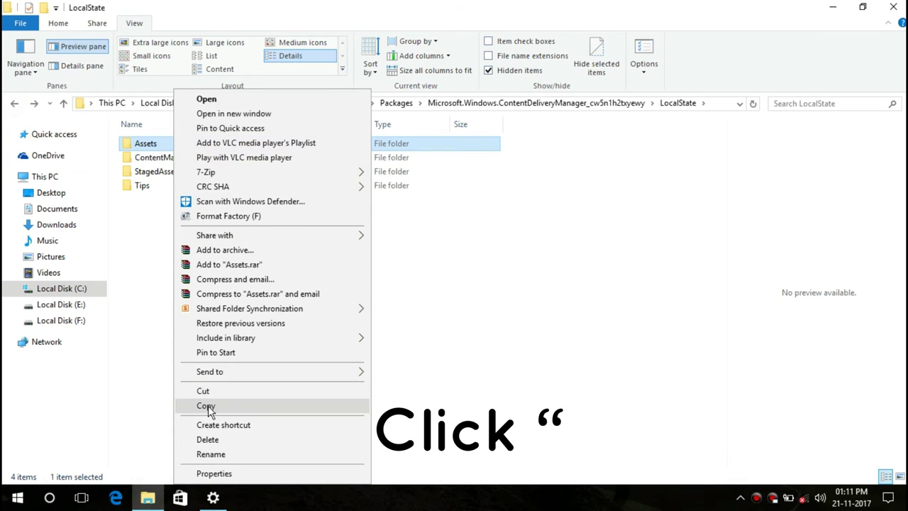
pyautogui.click(206, 407)
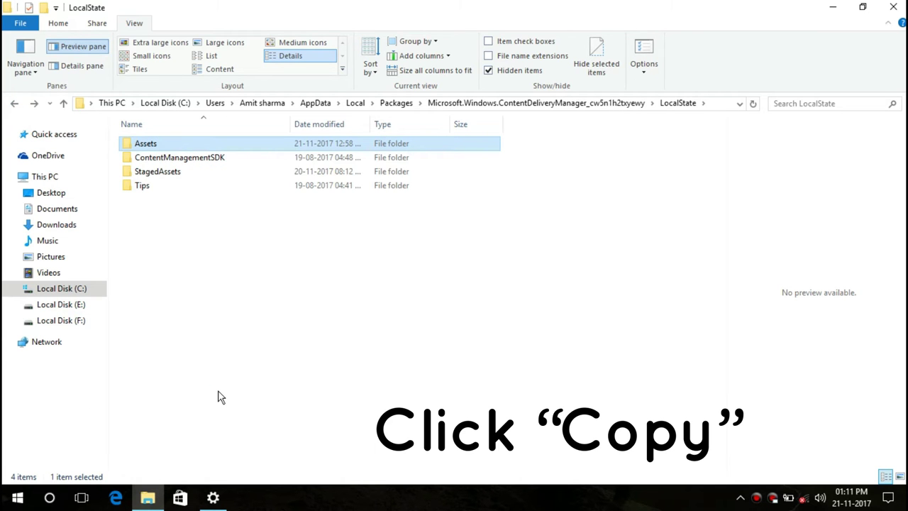
pyautogui.click(834, 9)
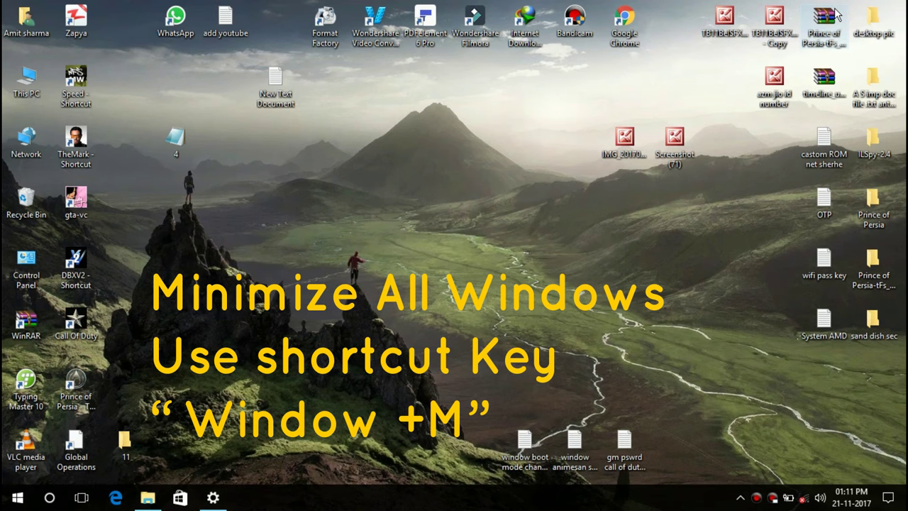
pyautogui.rightClick(299, 162)
pyautogui.click(319, 241)
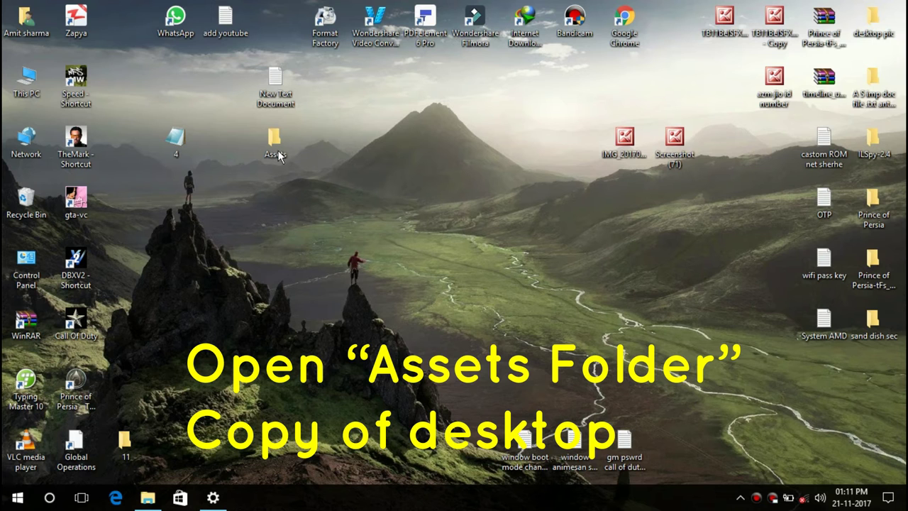
# - Open the Assets copy on the desktop and rename its first file to pic.jpg
pyautogui.click(277, 147)
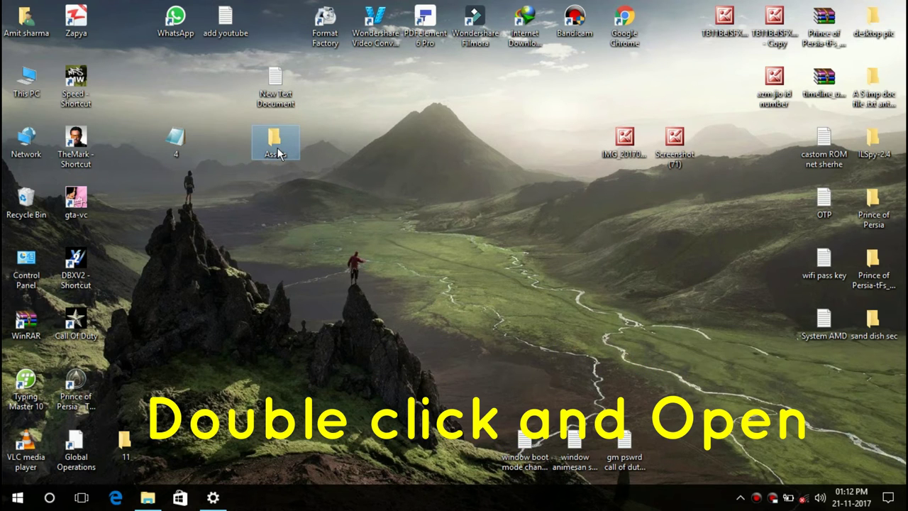
pyautogui.doubleClick(278, 153)
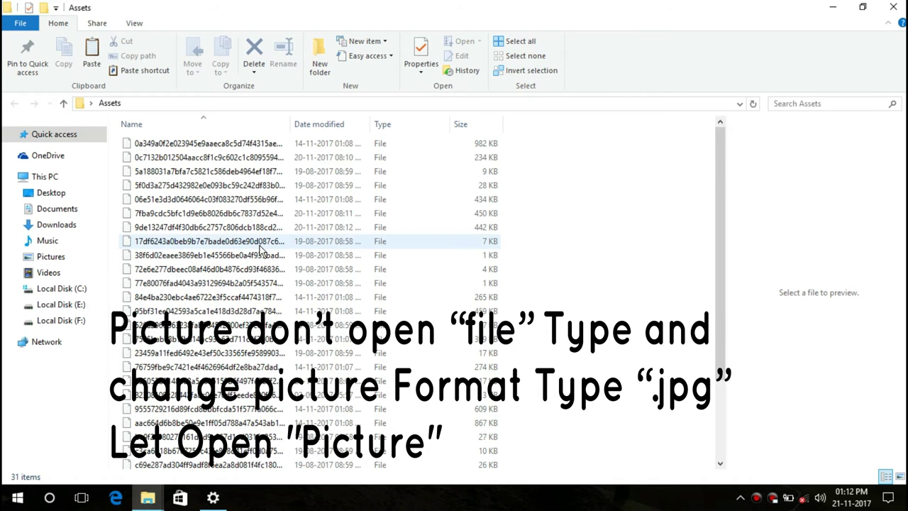
pyautogui.click(213, 146)
pyautogui.click(478, 40)
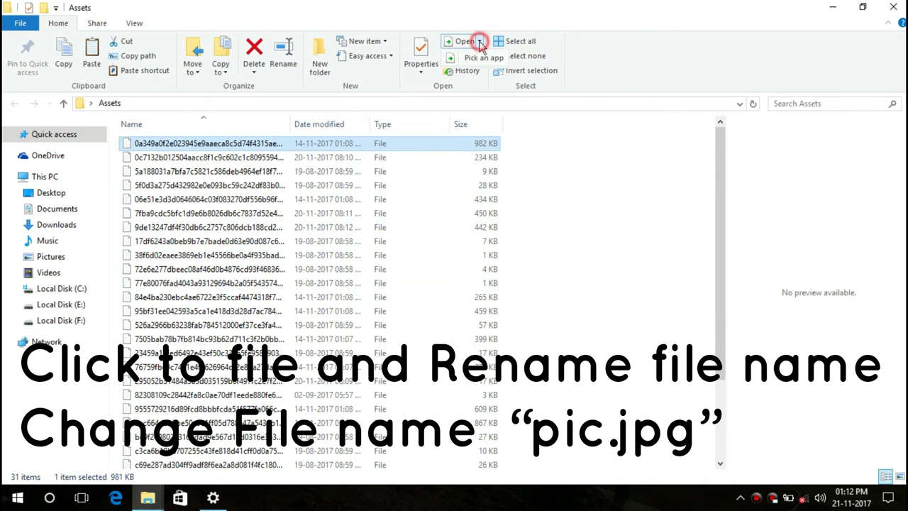
pyautogui.click(290, 147)
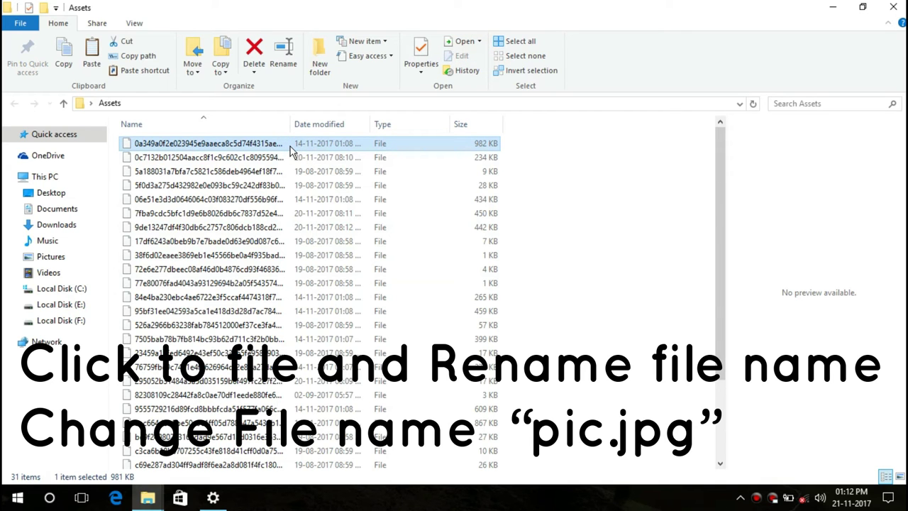
pyautogui.click(290, 146)
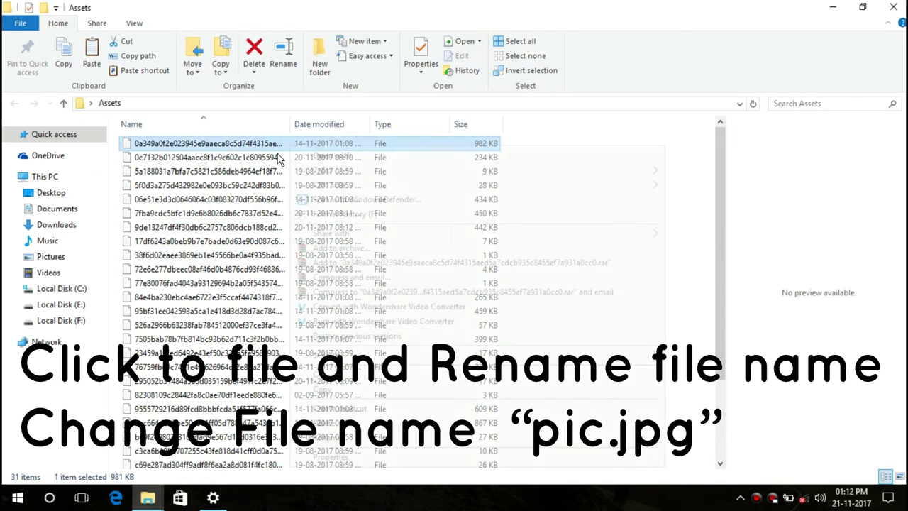
pyautogui.rightClick(290, 152)
pyautogui.click(321, 438)
pyautogui.write('pic')
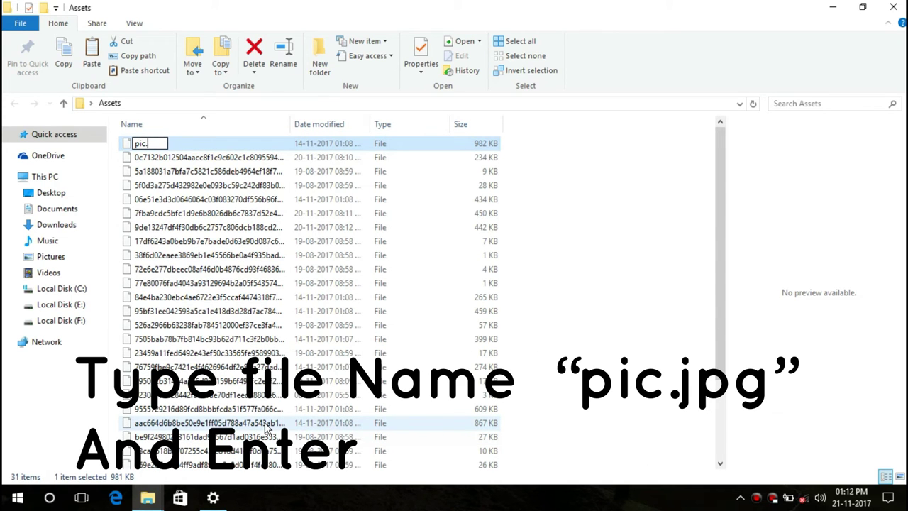
pyautogui.write('.jpg')
pyautogui.press('Return')
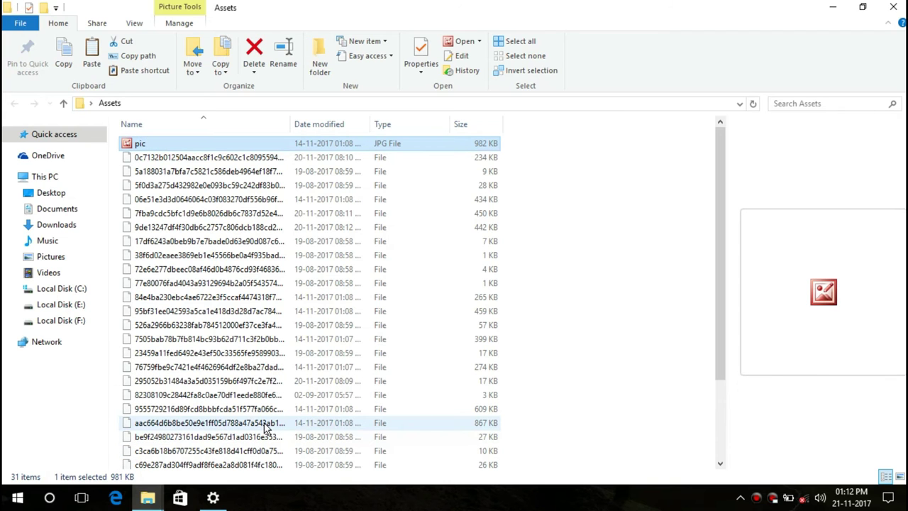
# - Rename the file starting with 0c7132b0 to pic.jpg and accept the offered numbered name pic (2).jpg
pyautogui.click(261, 158)
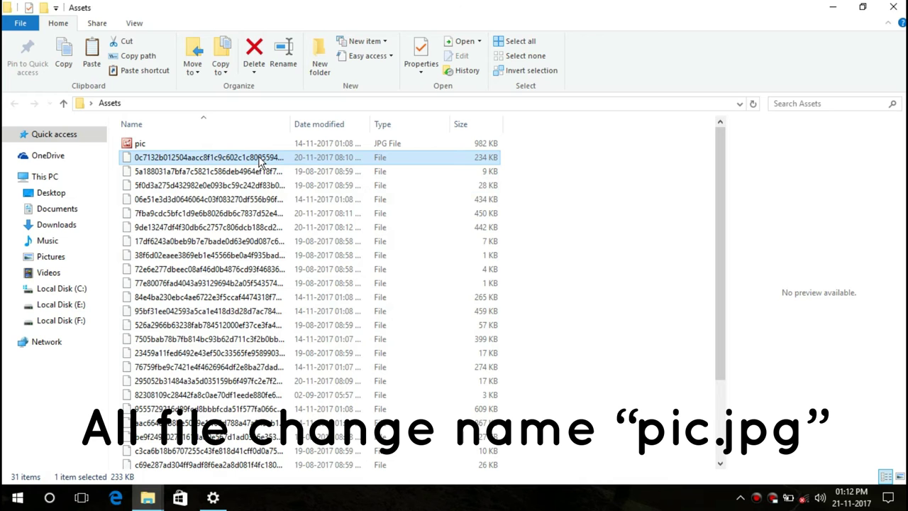
pyautogui.rightClick(255, 157)
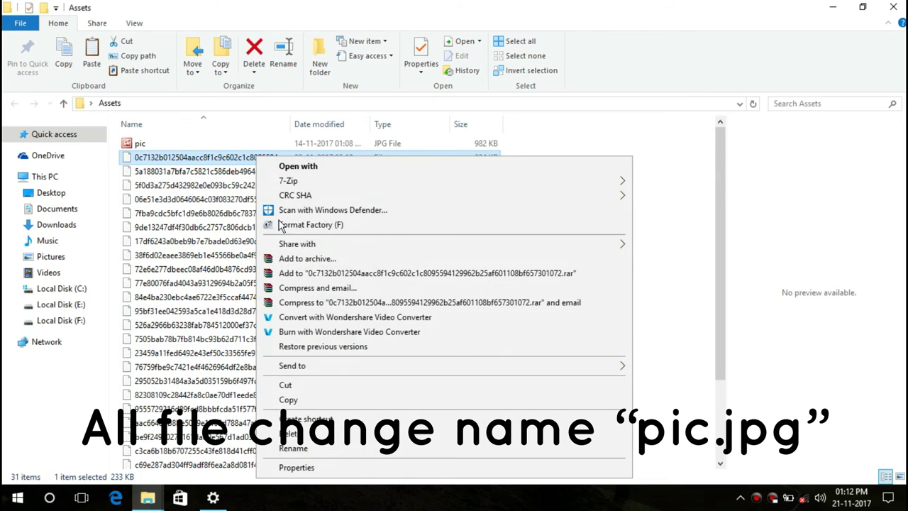
pyautogui.click(291, 448)
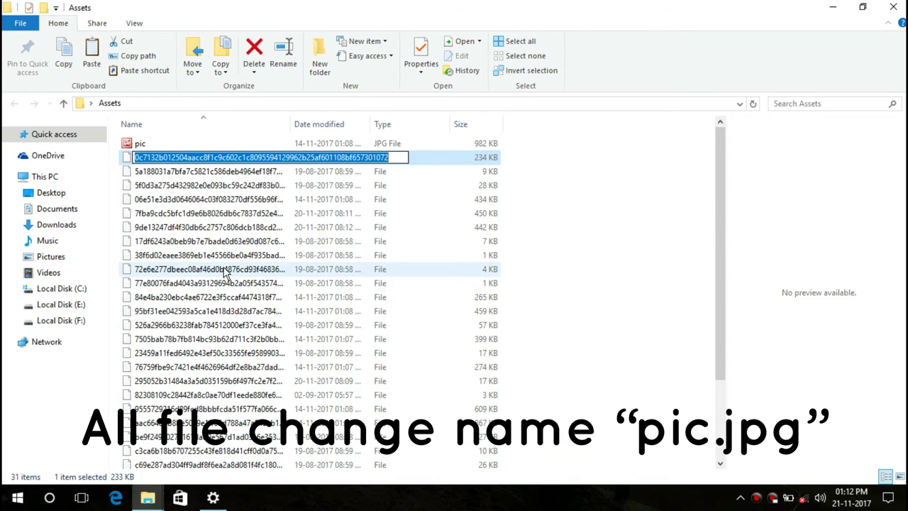
pyautogui.write('pic')
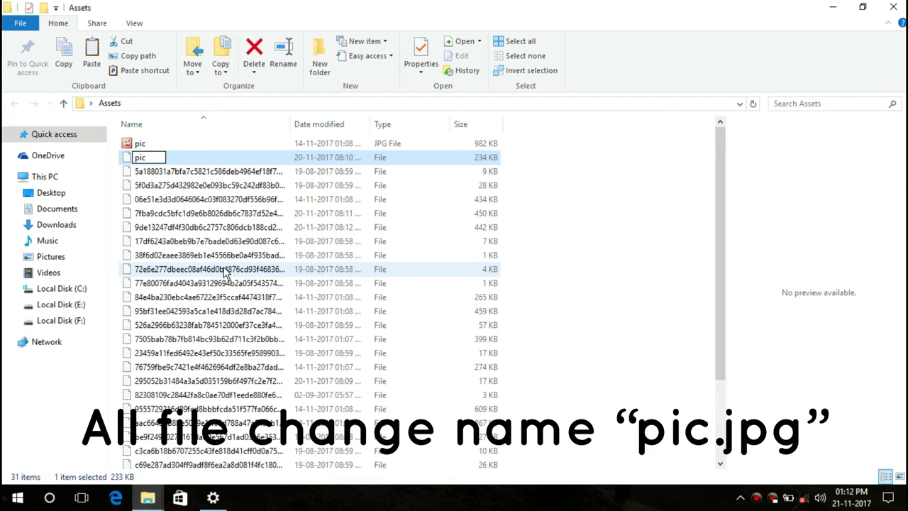
pyautogui.write('.jpg')
pyautogui.press('Return')
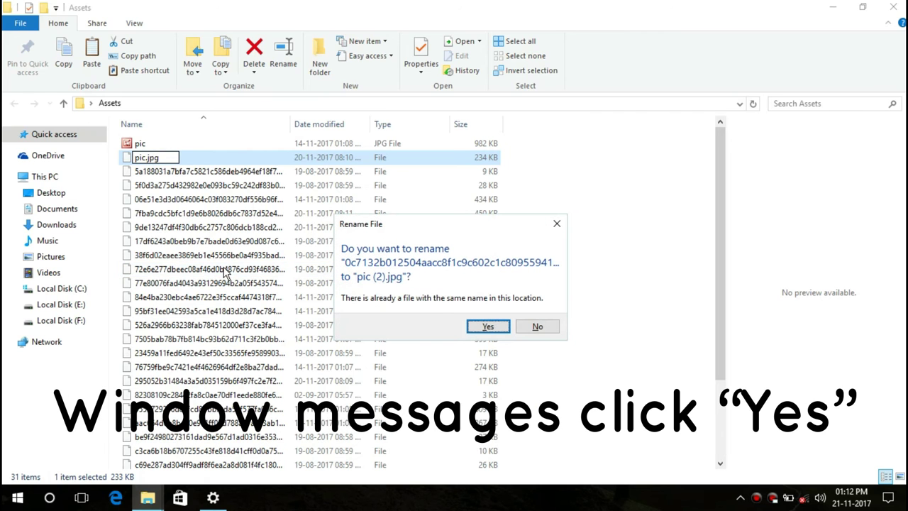
pyautogui.click(489, 326)
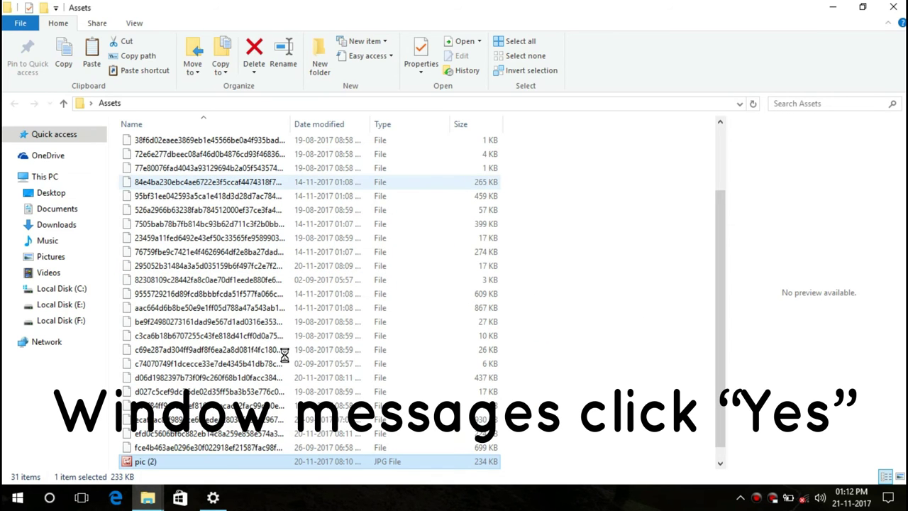
# - Rename the file starting with fce4b463, directly above pic (2), to ppp.jpg
pyautogui.click(386, 448)
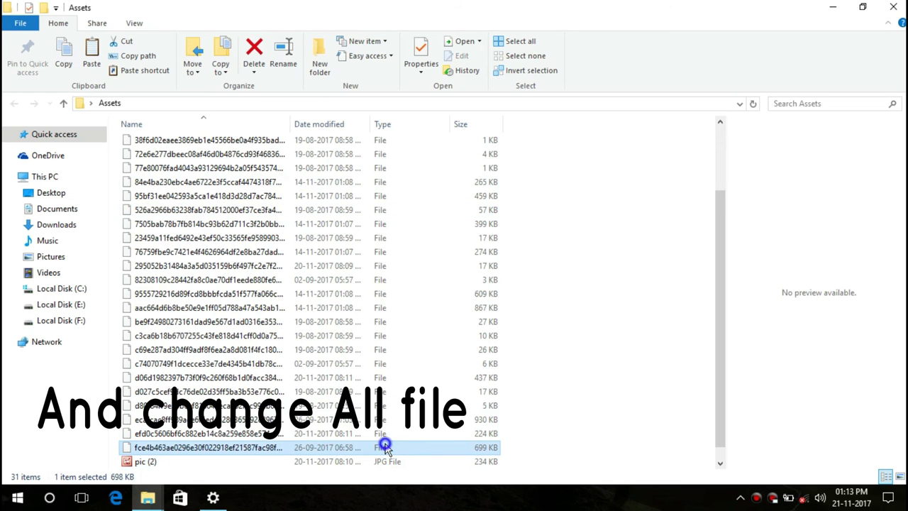
pyautogui.rightClick(385, 448)
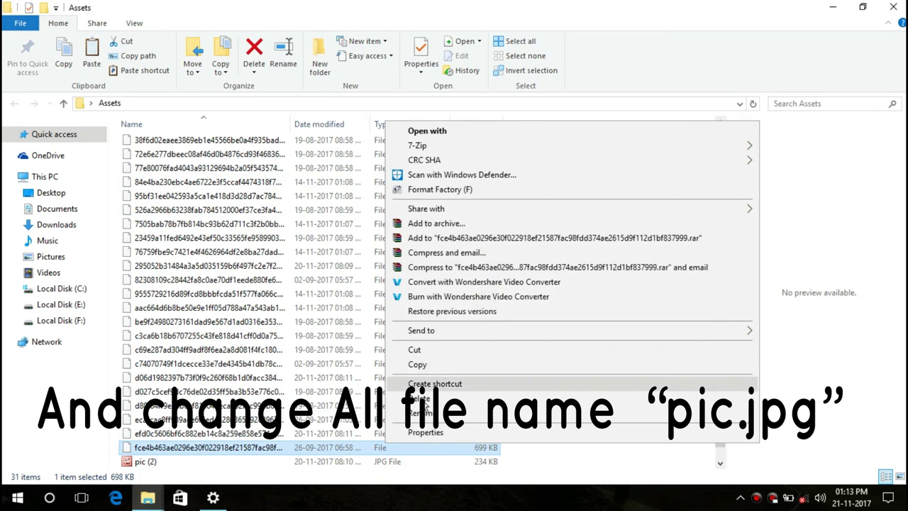
pyautogui.click(419, 413)
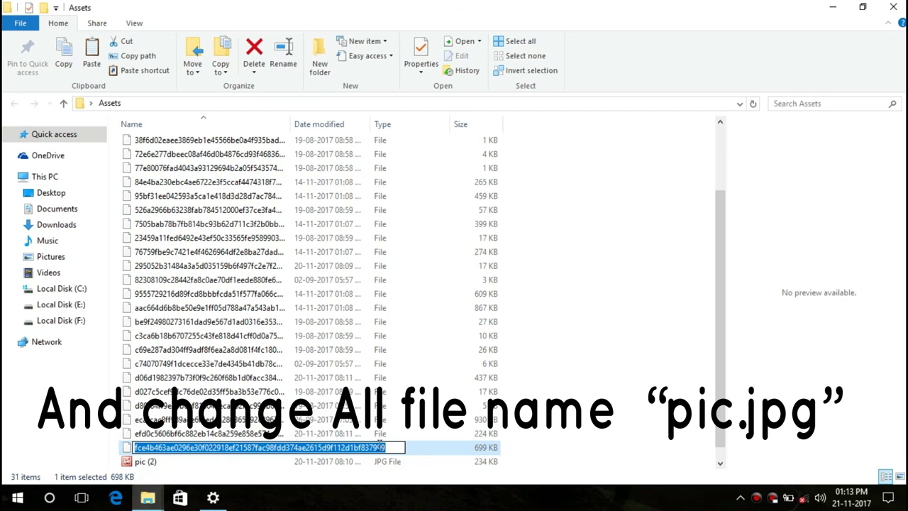
pyautogui.write('ppp.')
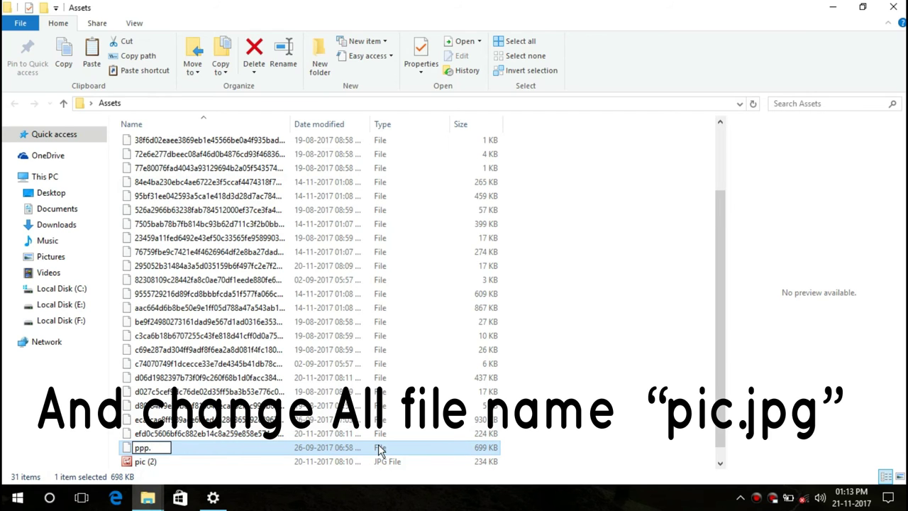
pyautogui.write('jpg')
pyautogui.press('Return')
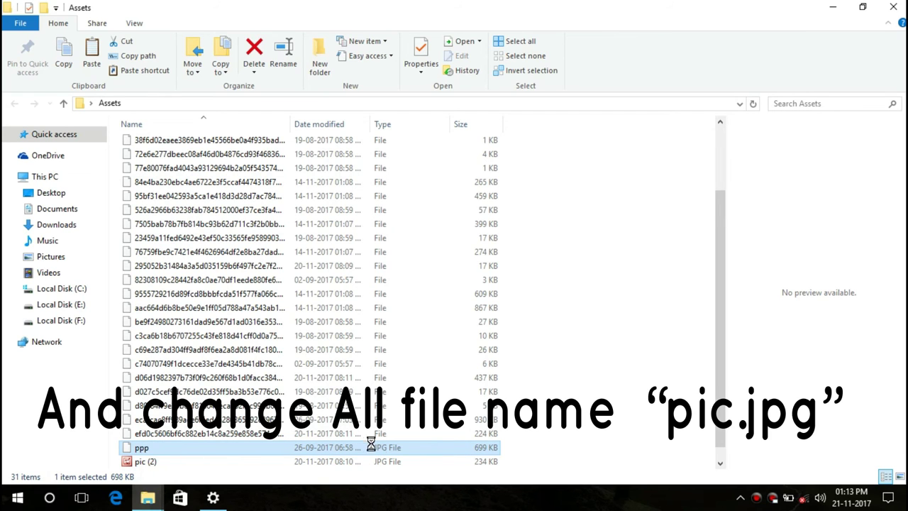
# - Rename the file starting with efd0c560, directly above ppp, to rrr.jpg
pyautogui.click(360, 434)
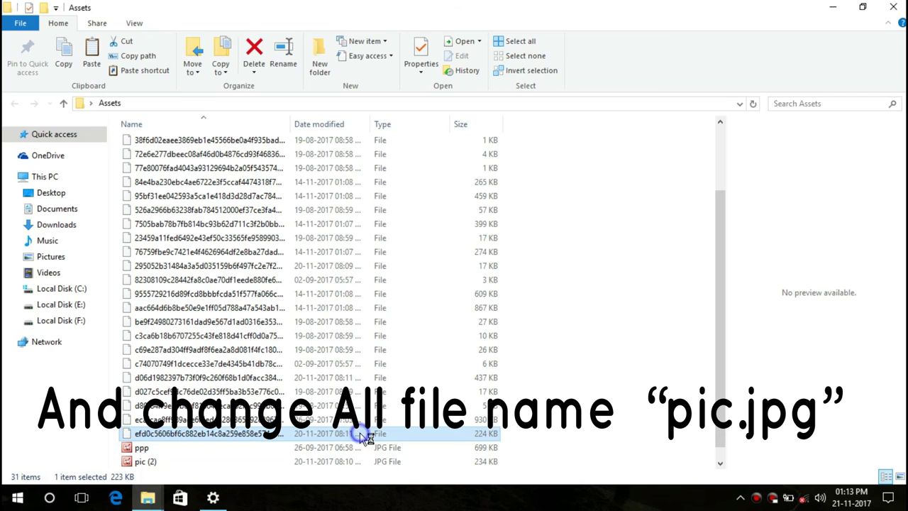
pyautogui.rightClick(360, 434)
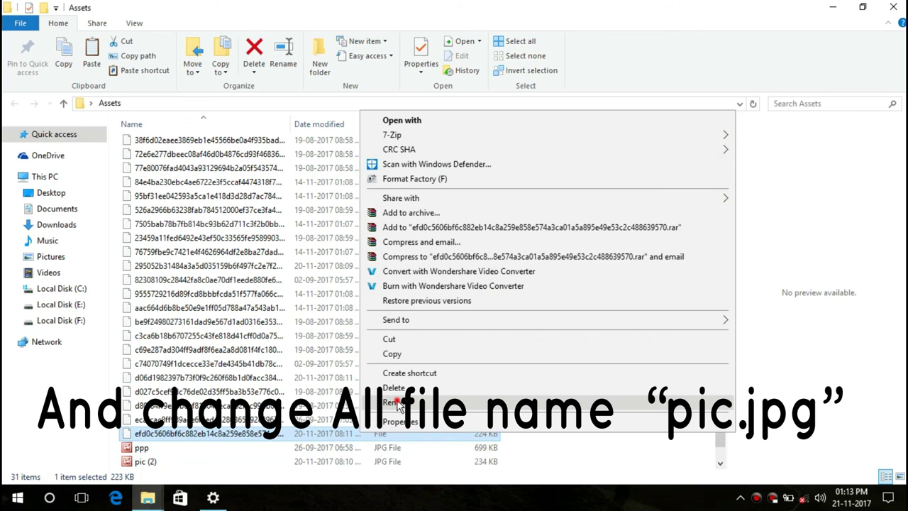
pyautogui.click(395, 401)
pyautogui.write('rrr')
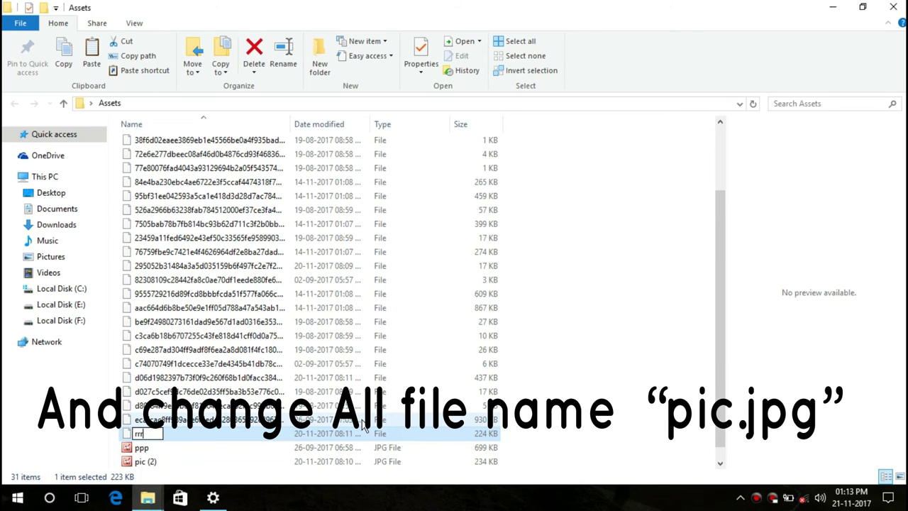
pyautogui.write('.jpg')
pyautogui.press('Return')
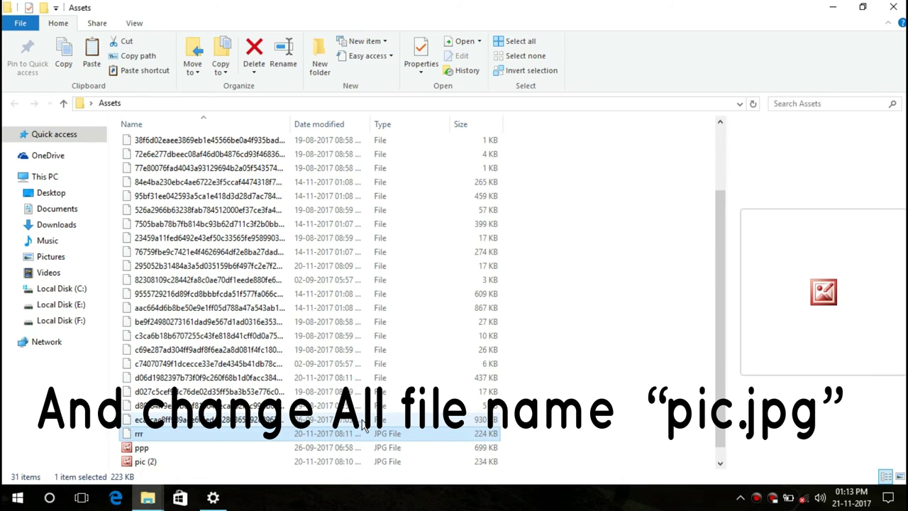
# - Rename the file starting with ecafcac8, directly above rrr, to picd.jpg
pyautogui.click(239, 422)
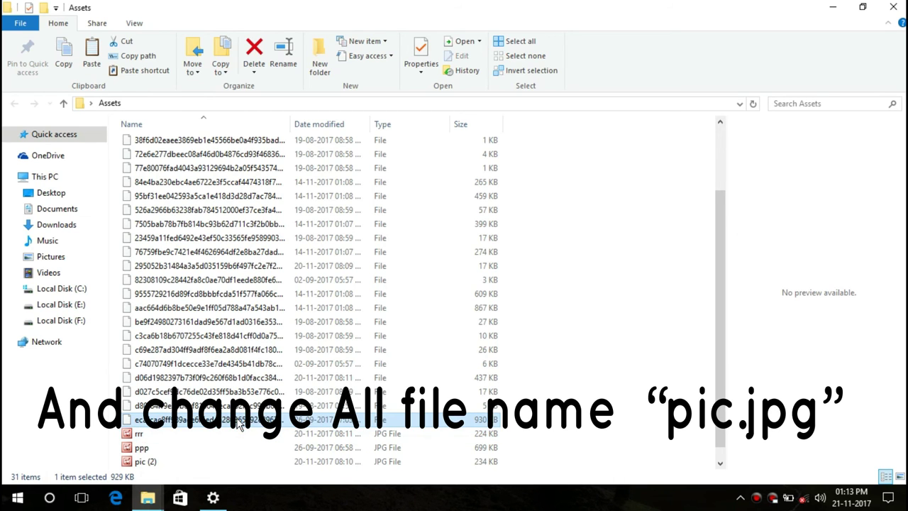
pyautogui.rightClick(240, 420)
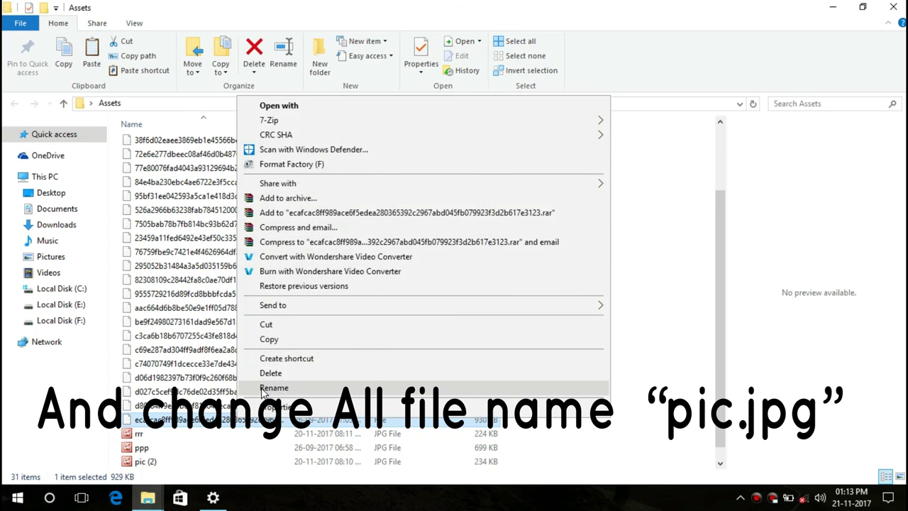
pyautogui.click(261, 388)
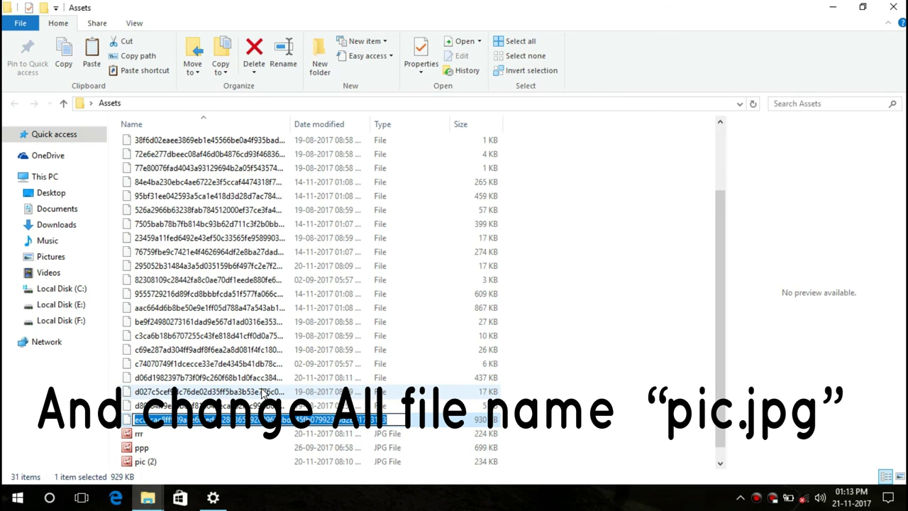
pyautogui.write('pic')
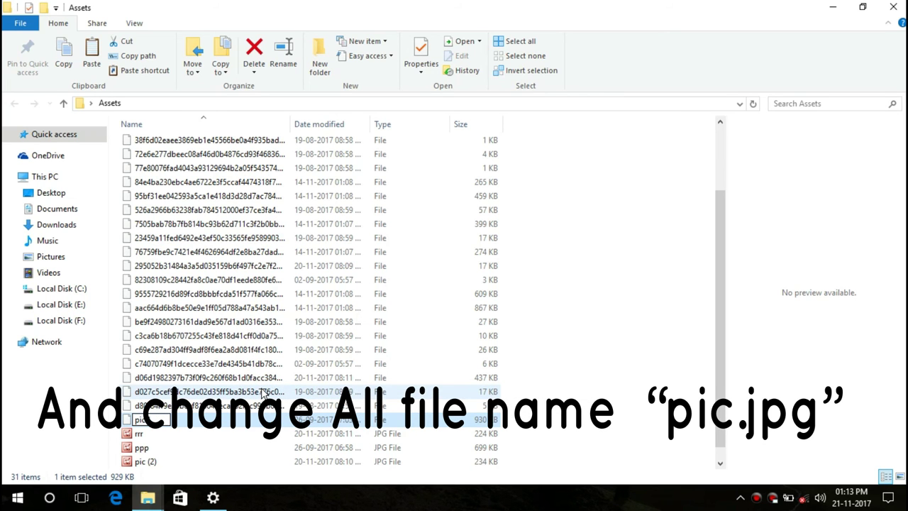
pyautogui.write('.jpg')
pyautogui.press('Return')
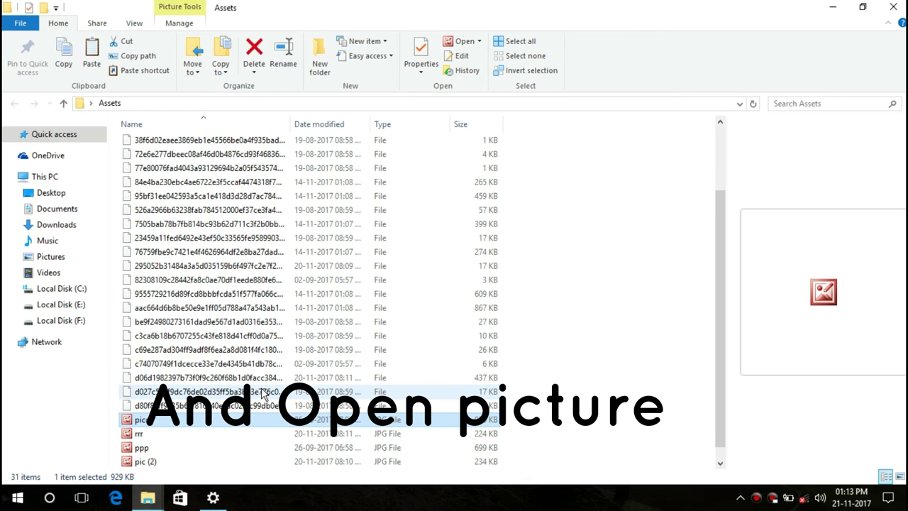
# - Open the picd picture and browse through the other renamed pictures, ending on pic (2)
pyautogui.doubleClick(268, 424)
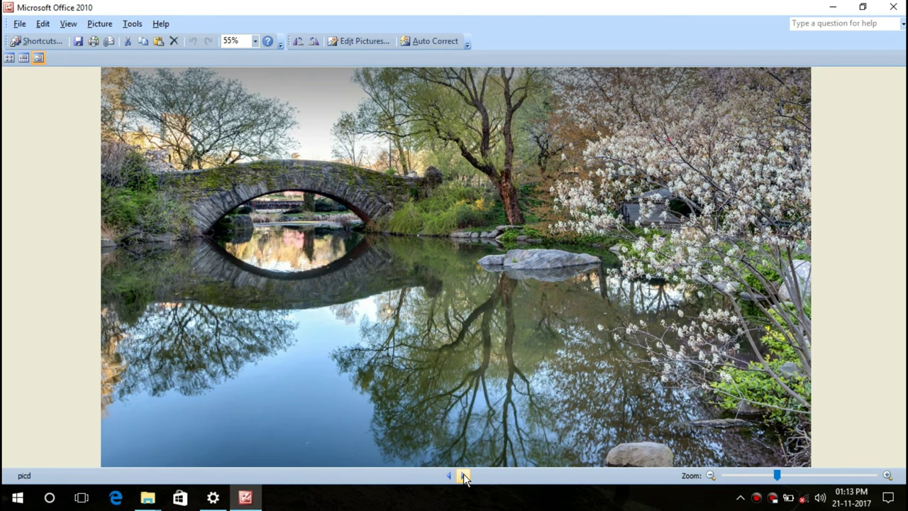
pyautogui.click(463, 475)
pyautogui.click(463, 475)
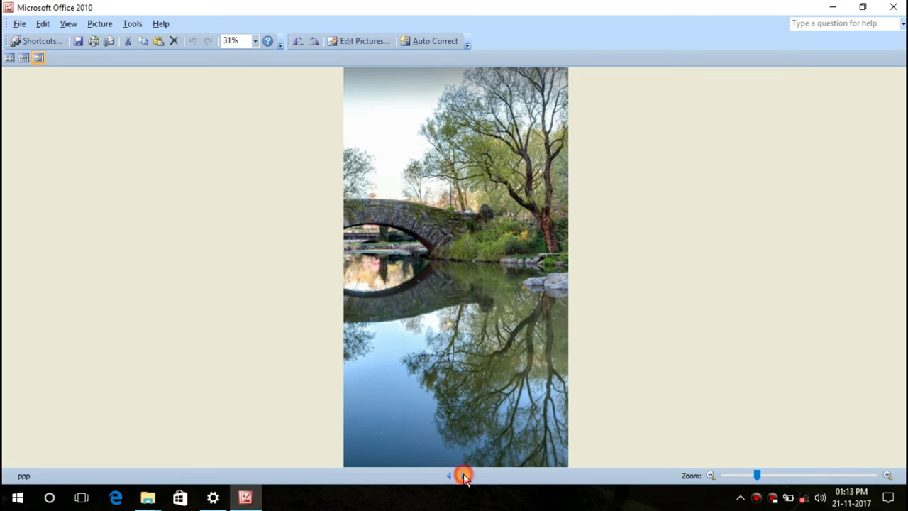
pyautogui.click(463, 476)
pyautogui.click(449, 475)
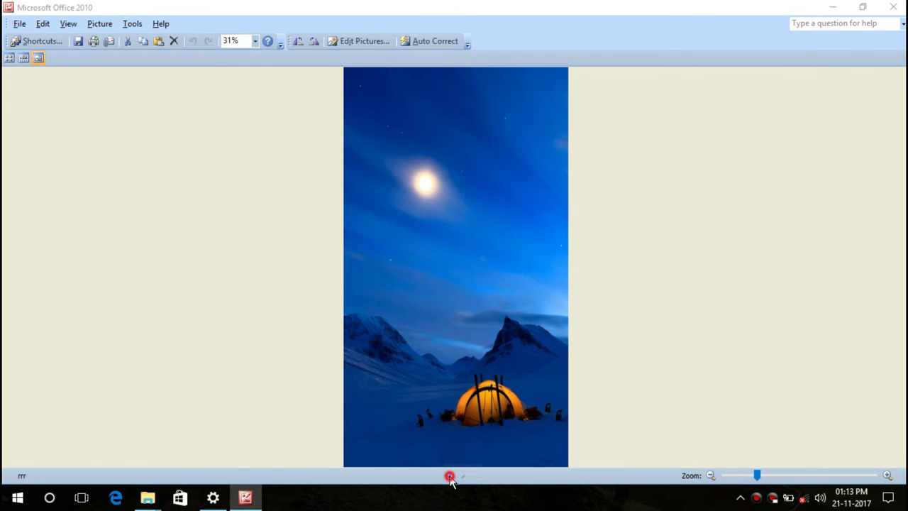
pyautogui.click(449, 475)
pyautogui.click(449, 475)
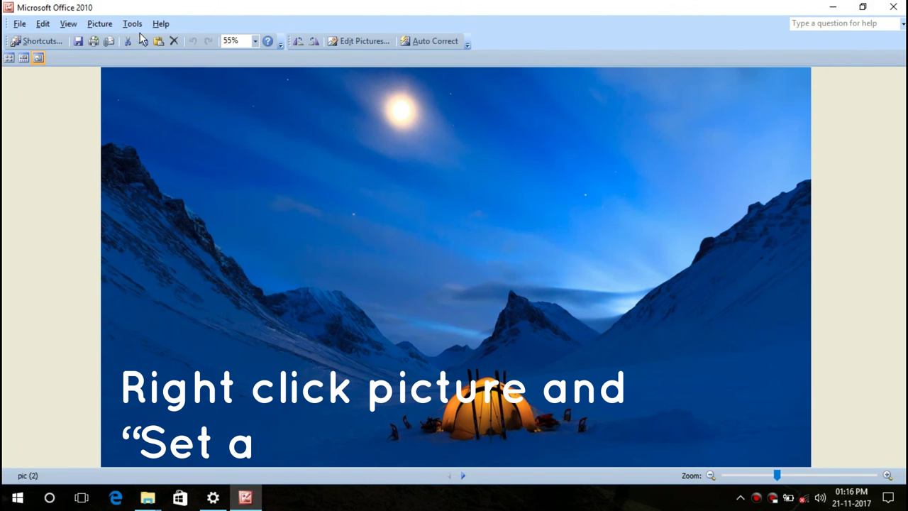
# - Set the pic (2) picture as the desktop background and minimize the viewer to see the desktop
pyautogui.rightClick(274, 155)
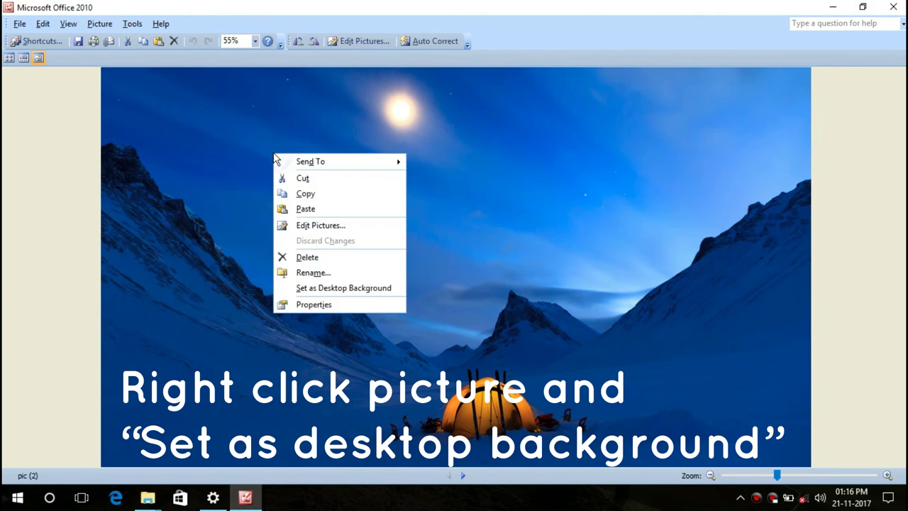
pyautogui.click(309, 287)
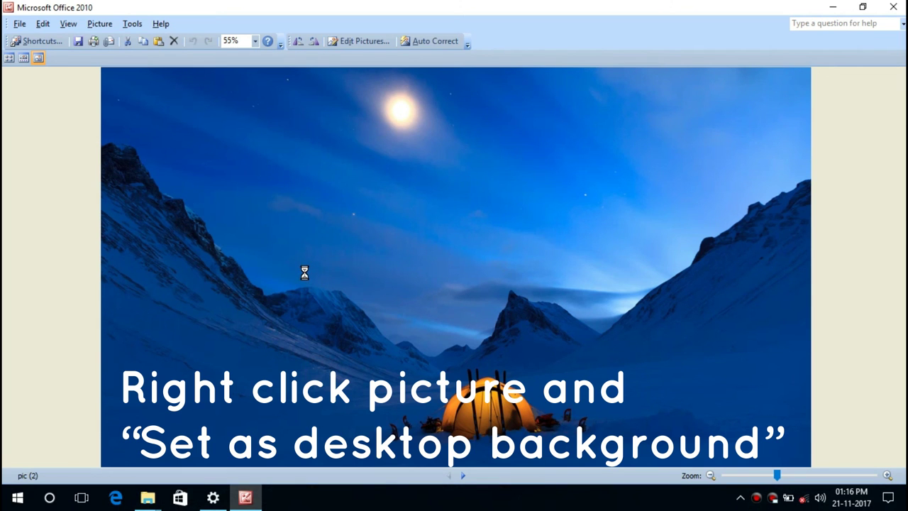
pyautogui.click(824, 6)
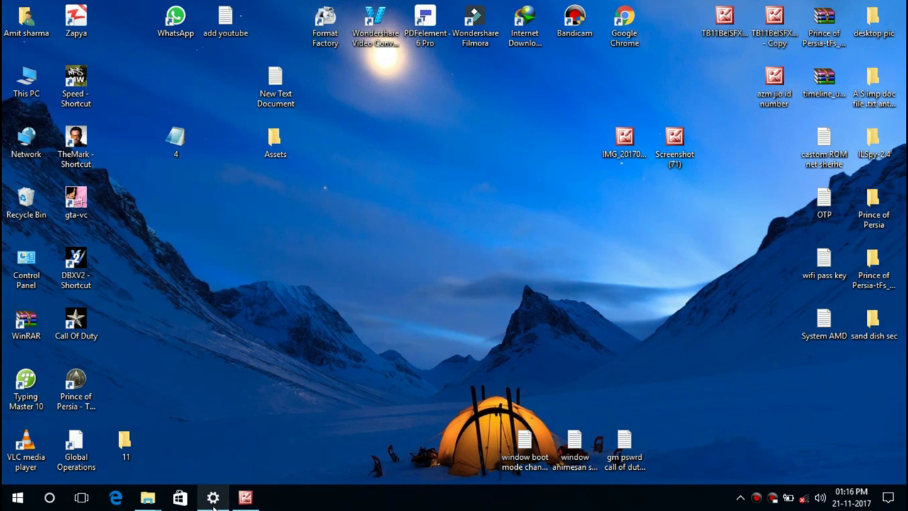
# - Return to the picture viewer, open picd from the thumbnail overview and set it as the desktop background
pyautogui.click(246, 497)
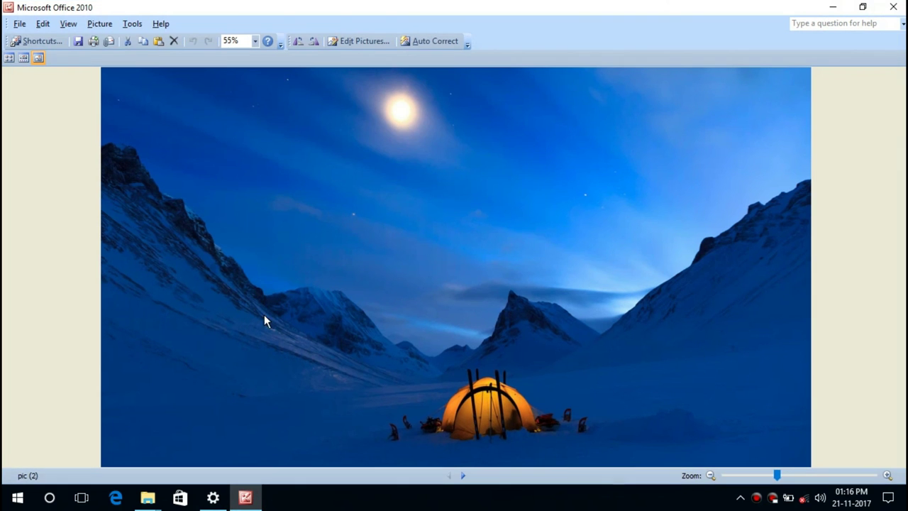
pyautogui.click(9, 57)
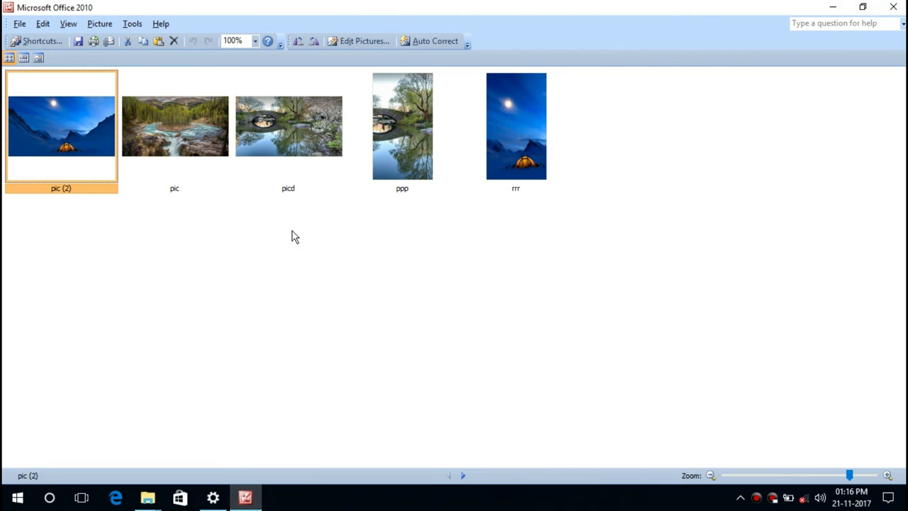
pyautogui.doubleClick(306, 135)
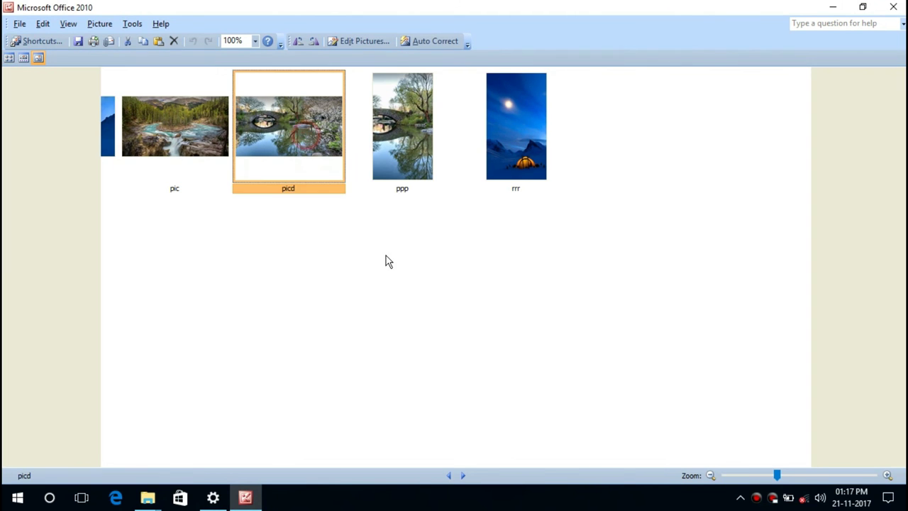
pyautogui.rightClick(427, 235)
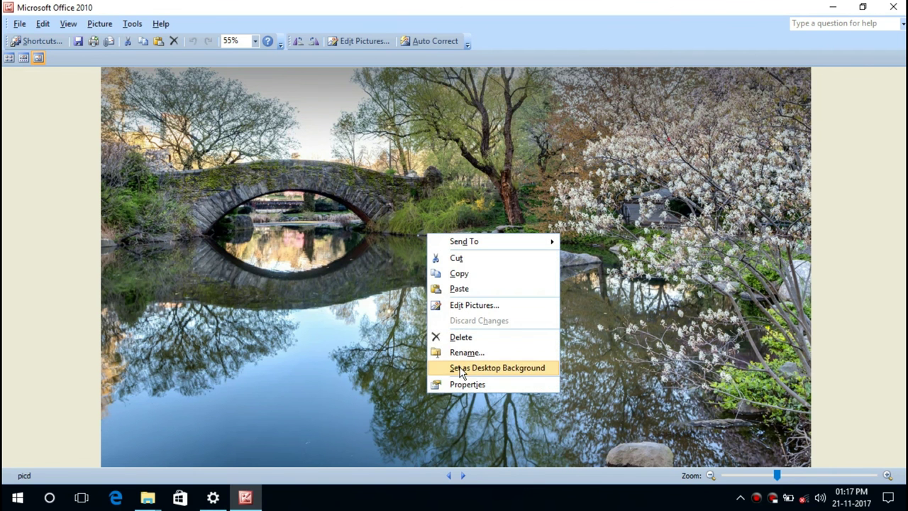
pyautogui.click(460, 368)
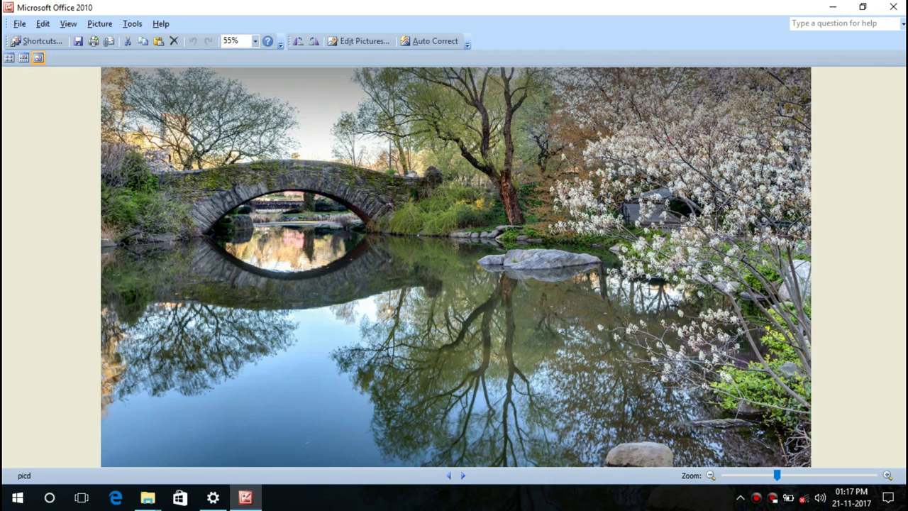